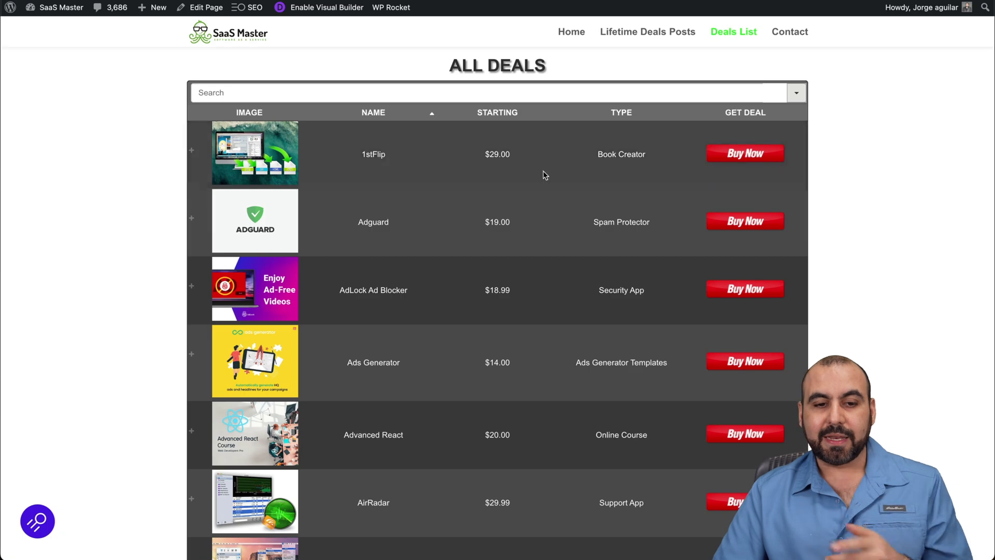
Show and hide the 1stFlip deal description, then start searching the deals table
left_click(192, 153)
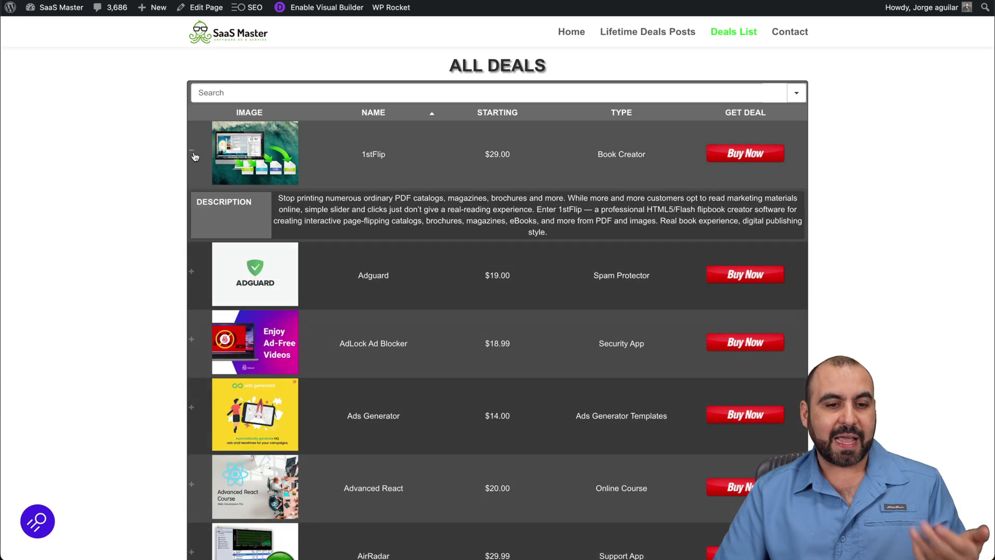
left_click(192, 154)
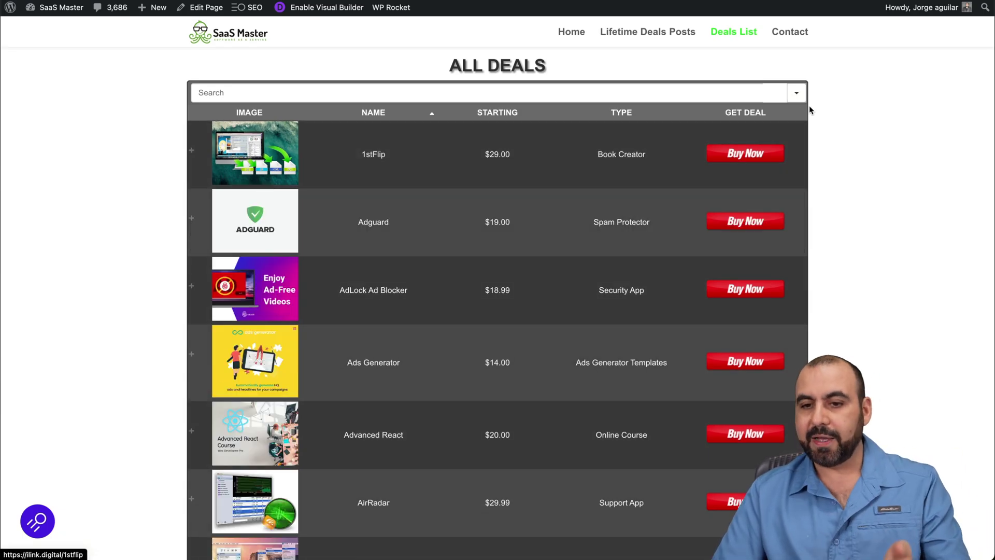
left_click(716, 92)
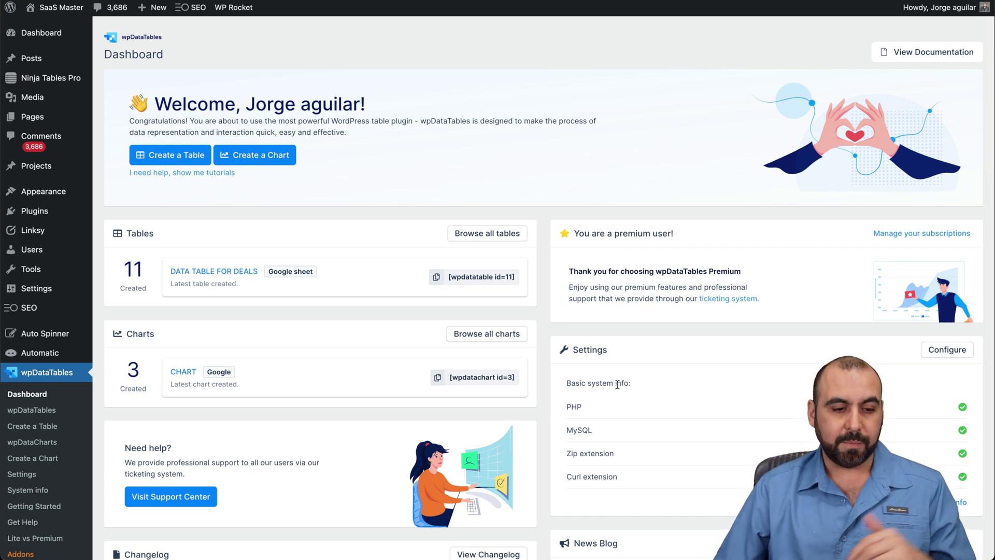
Choose a new table linked to an existing data source and continue
left_click(31, 409)
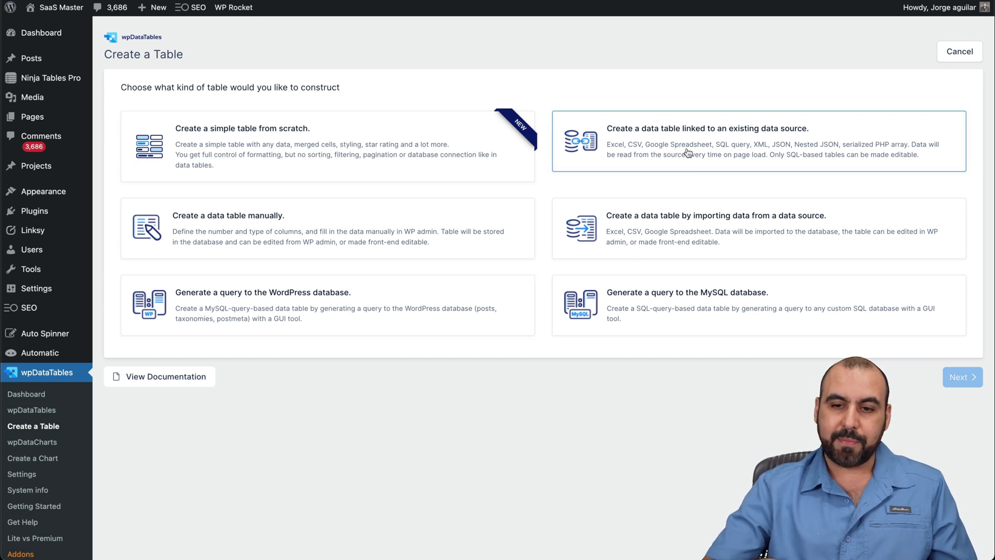
left_click(687, 152)
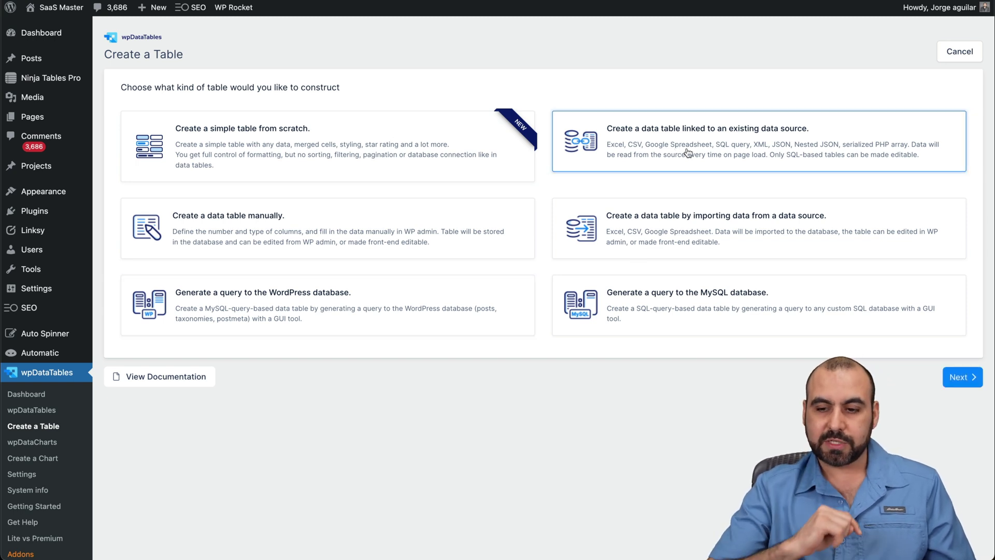
left_click(960, 378)
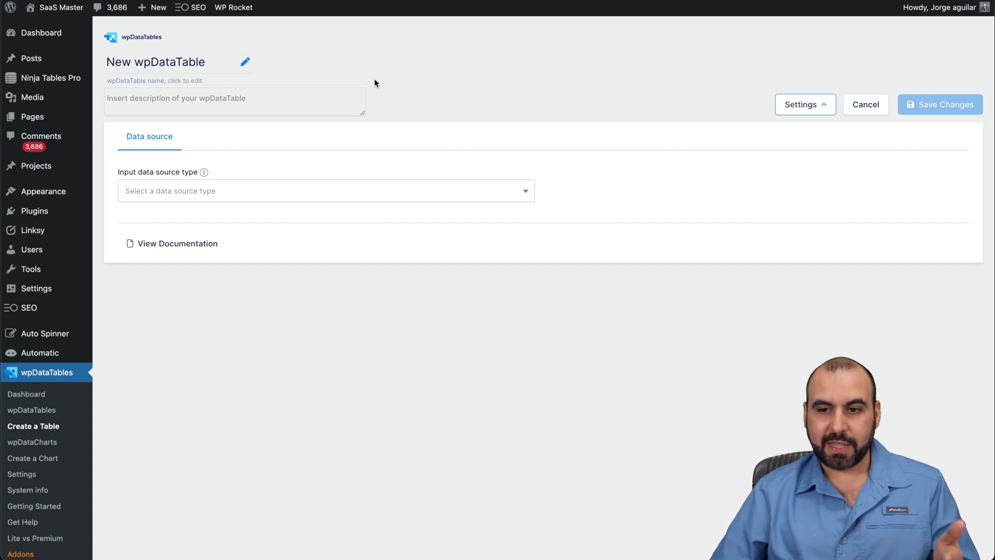
Browse the input data source type list and close it without choosing one
left_click(241, 199)
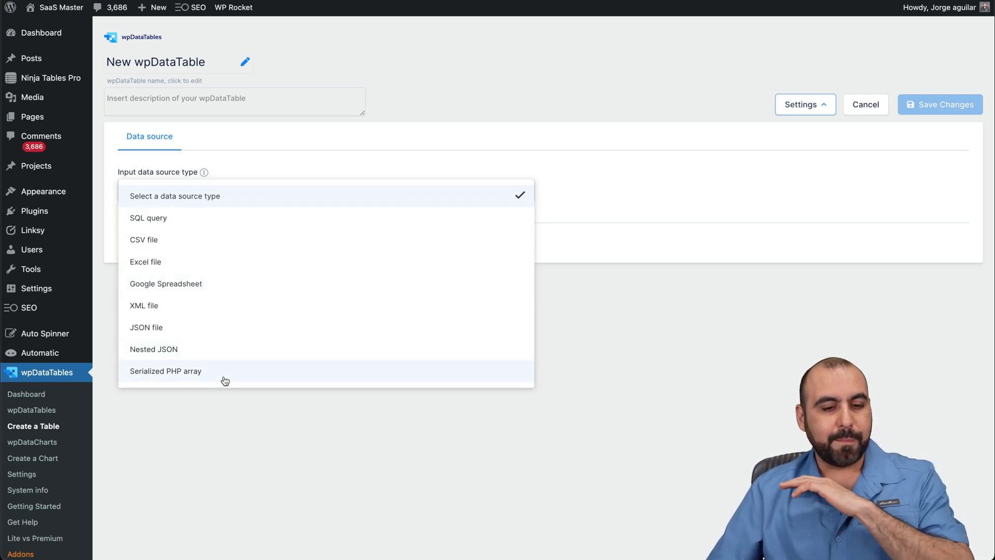
left_click(615, 340)
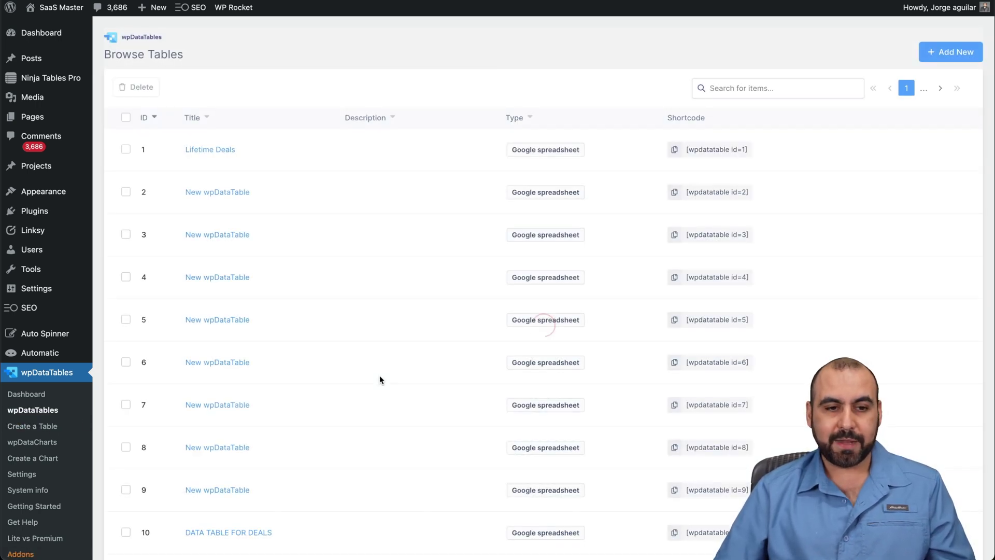
Open Lifetime Deals to review its Google Spreadsheet source and table preview
left_click(206, 153)
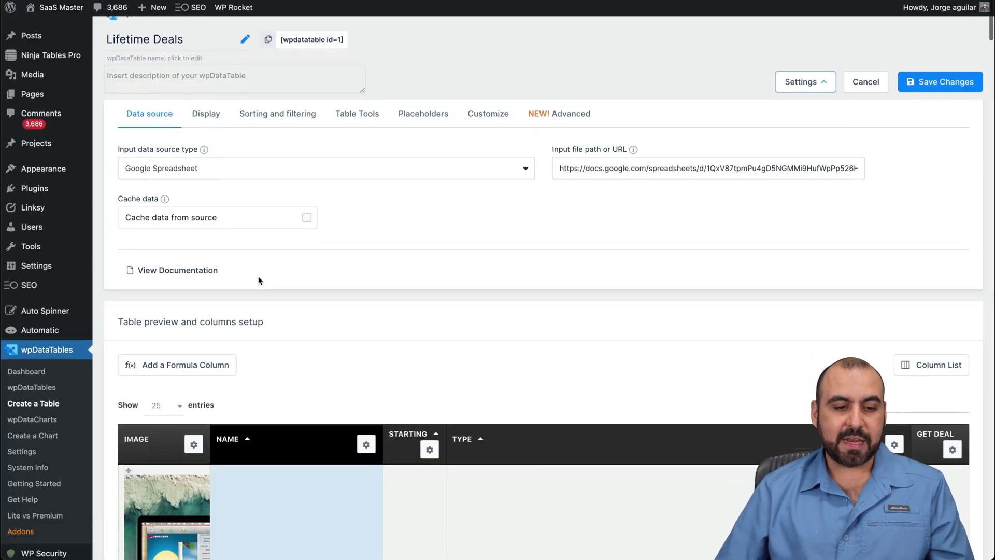
scroll(257, 256, "down", 5)
scroll(506, 312, "down", 3)
scroll(550, 360, "down", 1)
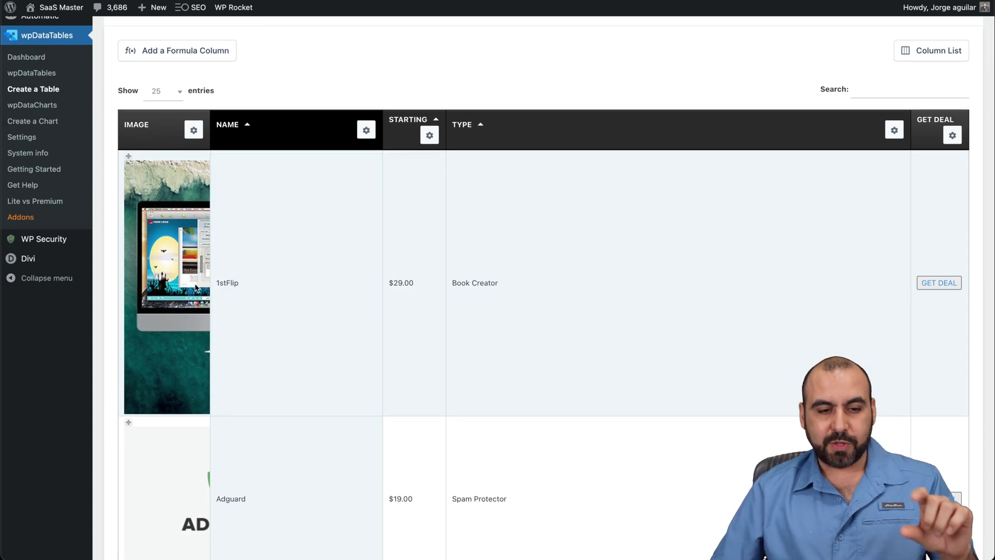
scroll(197, 291, "up", 3)
scroll(197, 292, "up", 4)
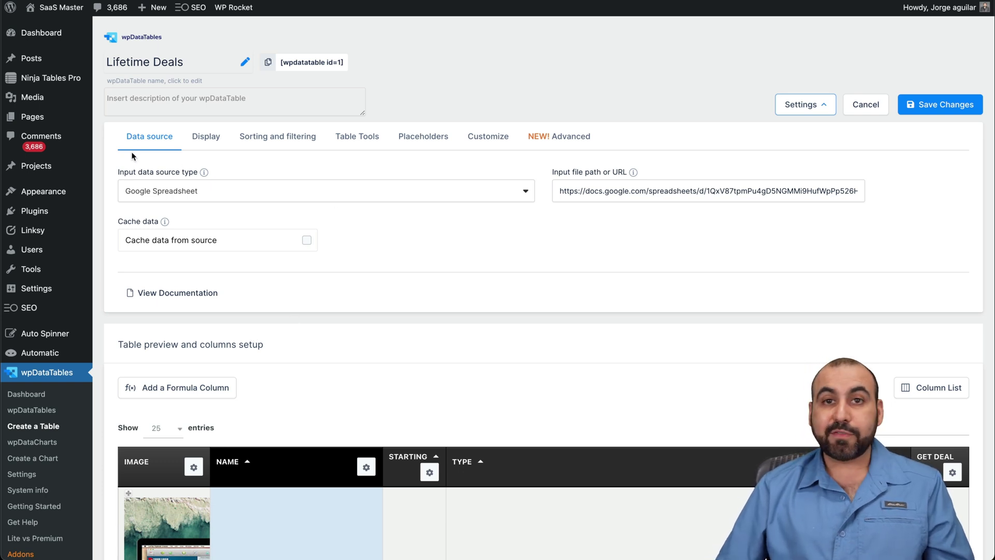
Review Lifetime Deals' display options: responsiveness, rows per page and pagination
left_click(205, 136)
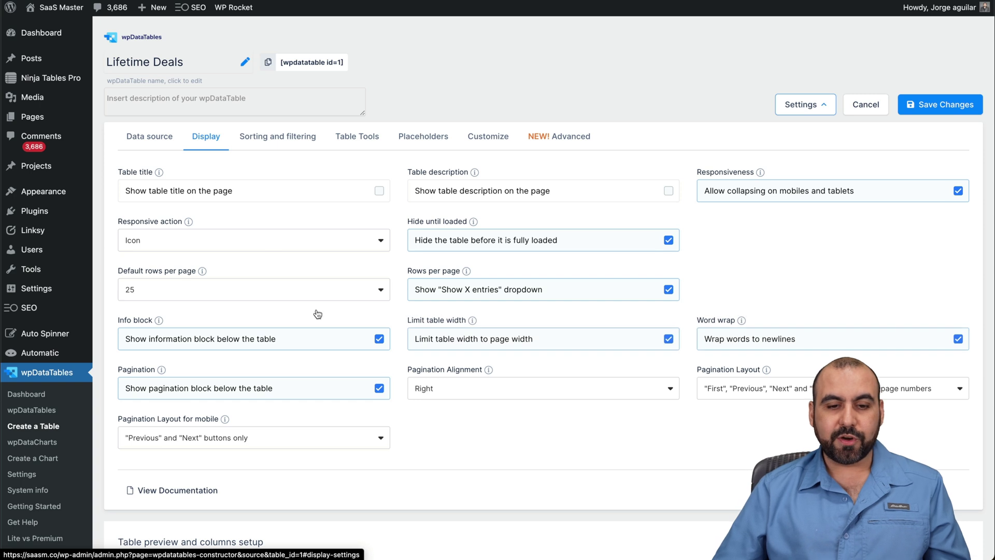
scroll(443, 440, "down", 3)
scroll(443, 441, "down", 3)
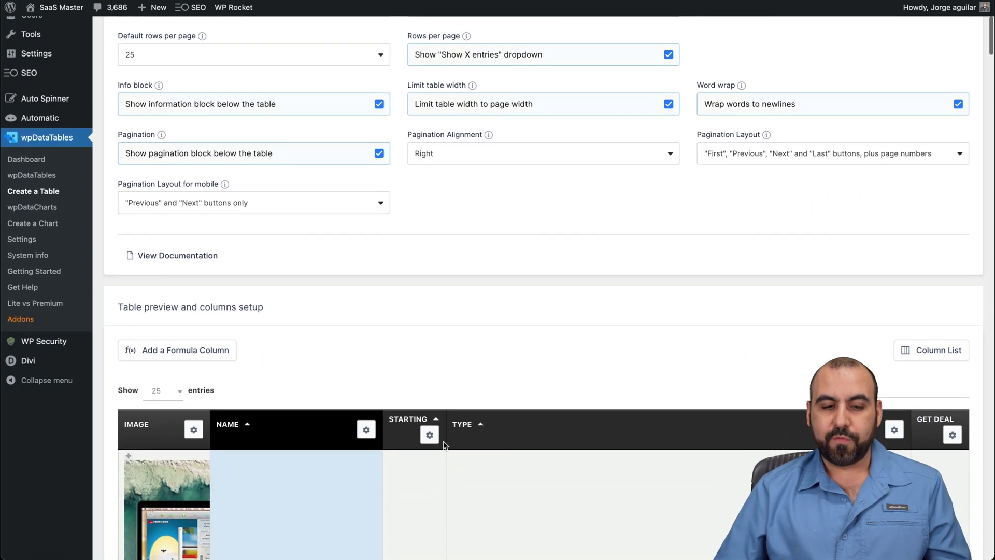
scroll(444, 441, "up", 3)
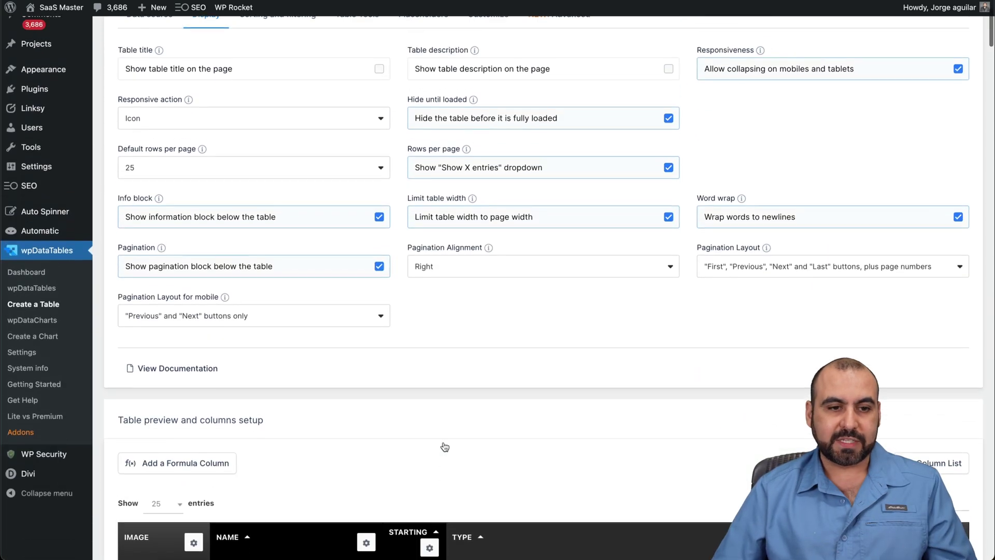
scroll(445, 447, "up", 2)
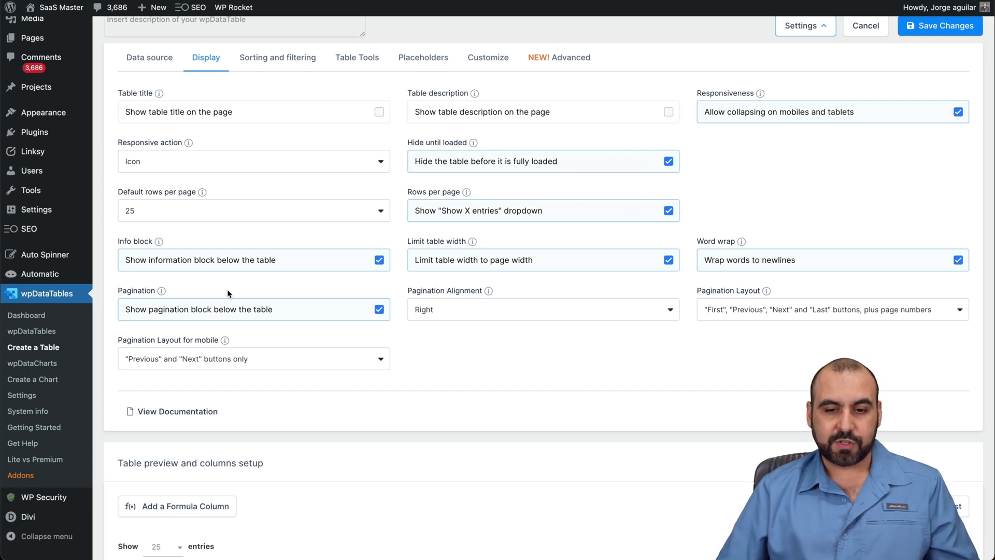
scroll(534, 367, "down", 2)
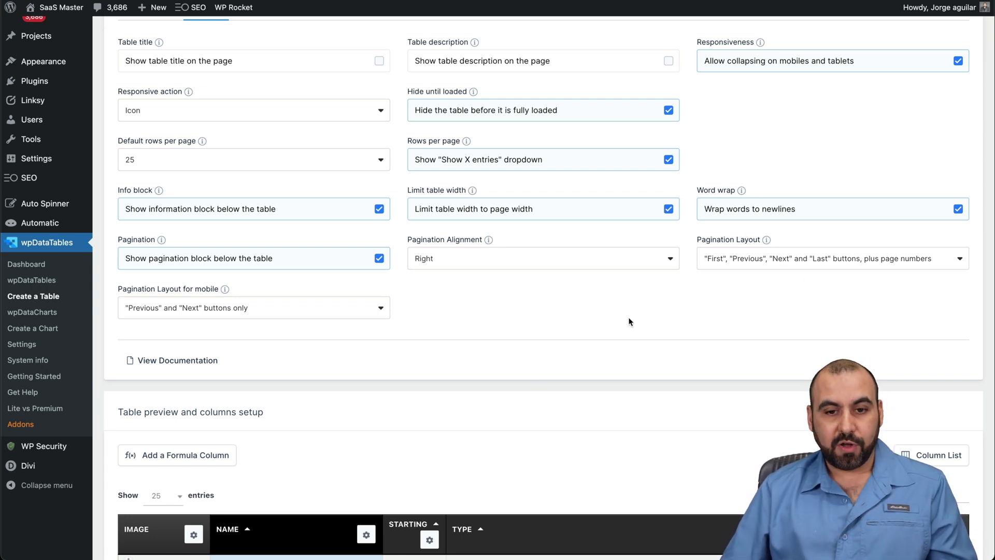
scroll(630, 322, "up", 4)
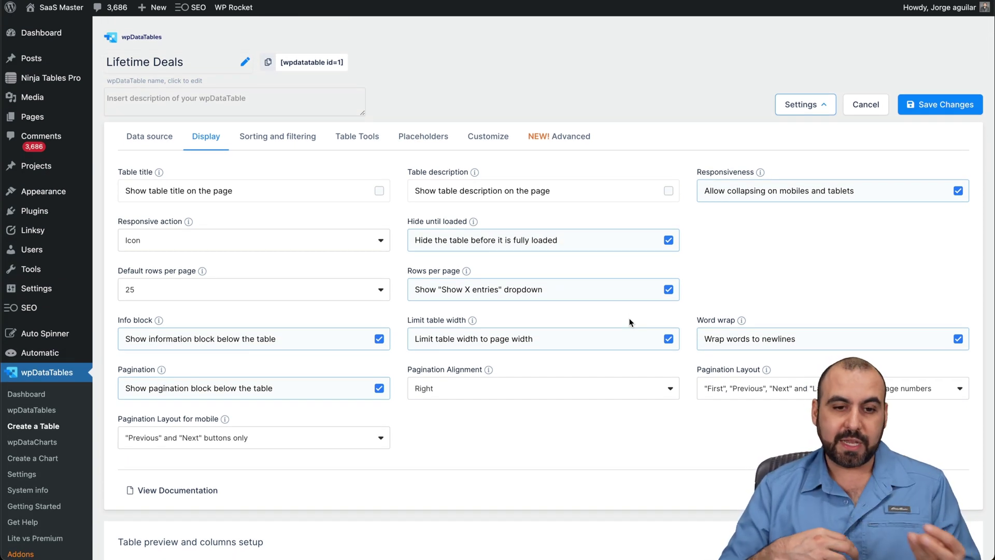
Turn off advanced column filters, table sorting and the main search block, and save
left_click(302, 142)
scroll(395, 348, "down", 1)
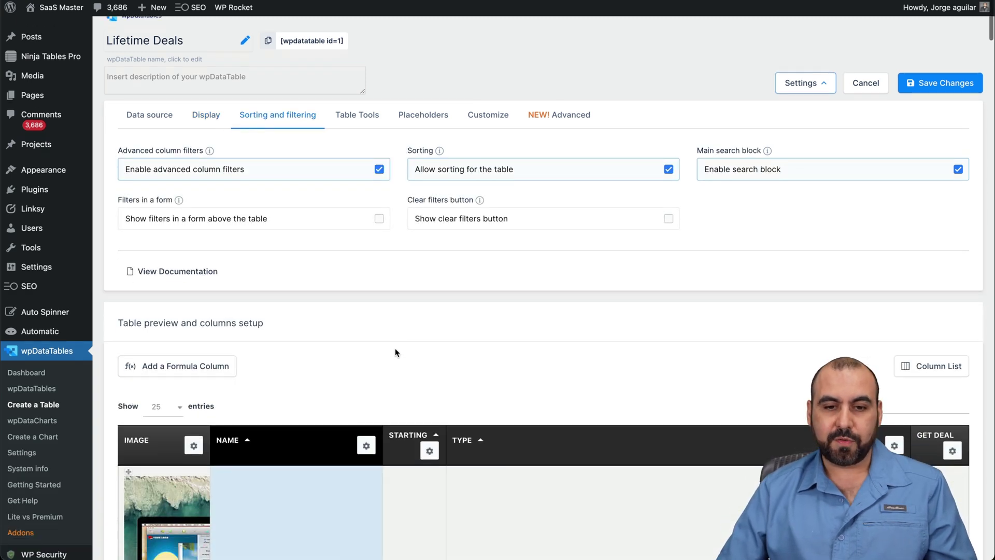
scroll(394, 352, "down", 2)
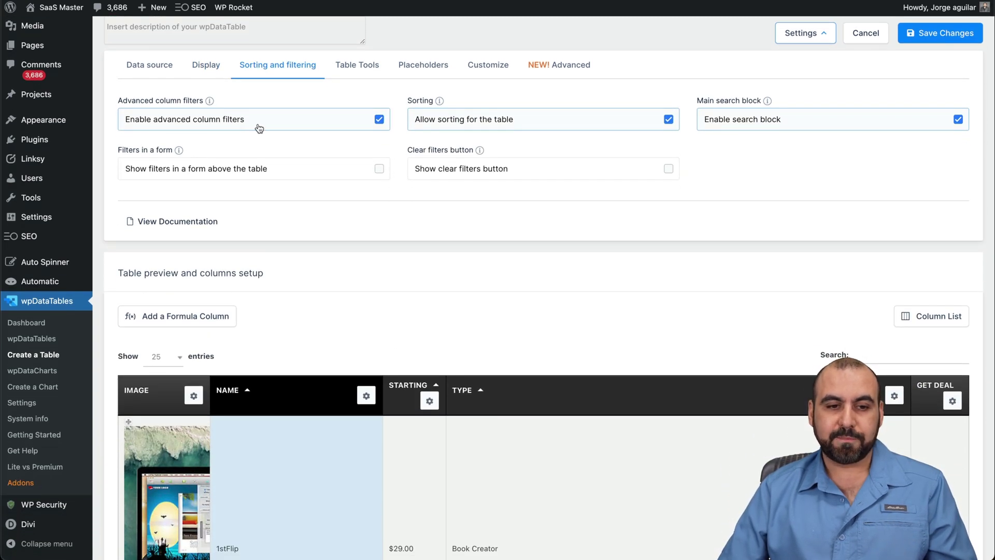
left_click(379, 120)
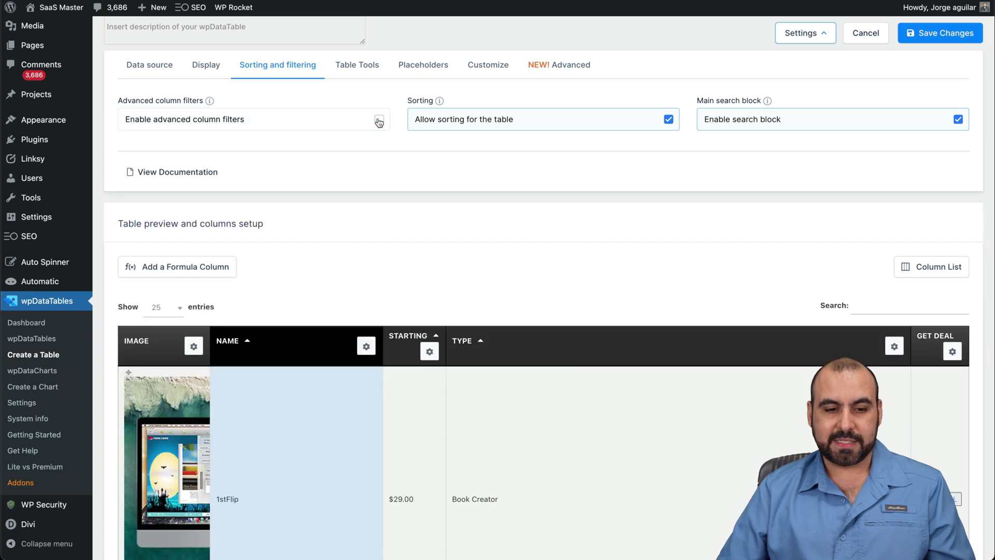
left_click(380, 120)
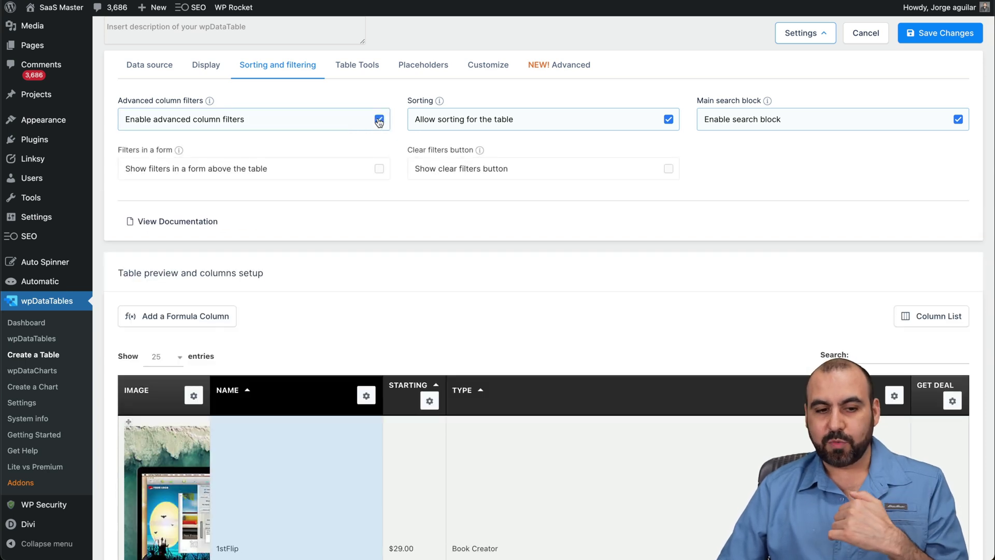
left_click(667, 119)
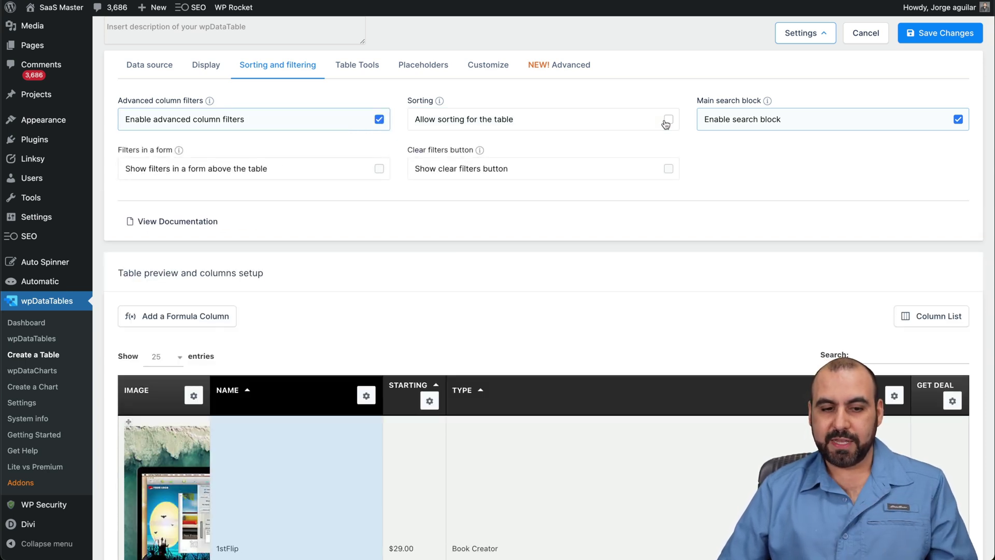
left_click(958, 120)
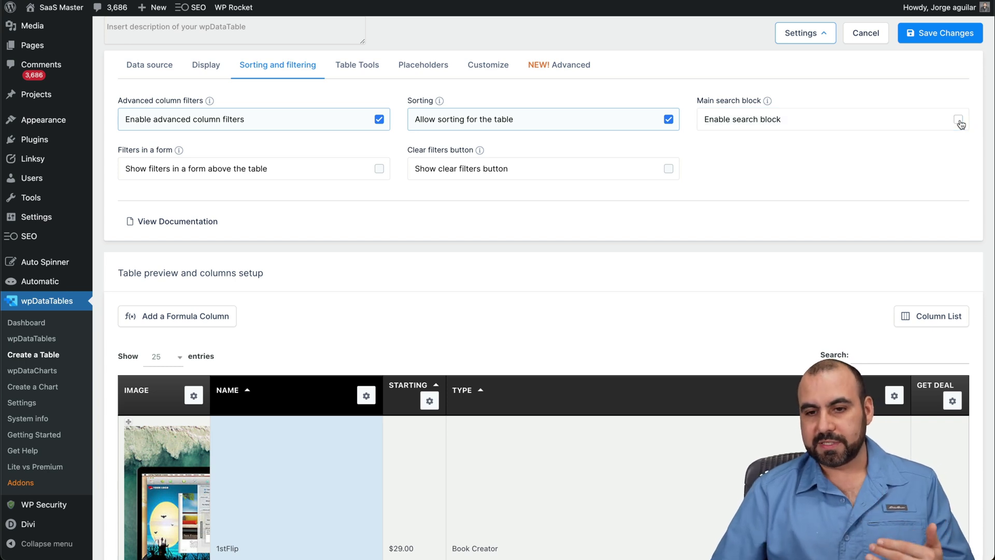
left_click(962, 123)
left_click(668, 119)
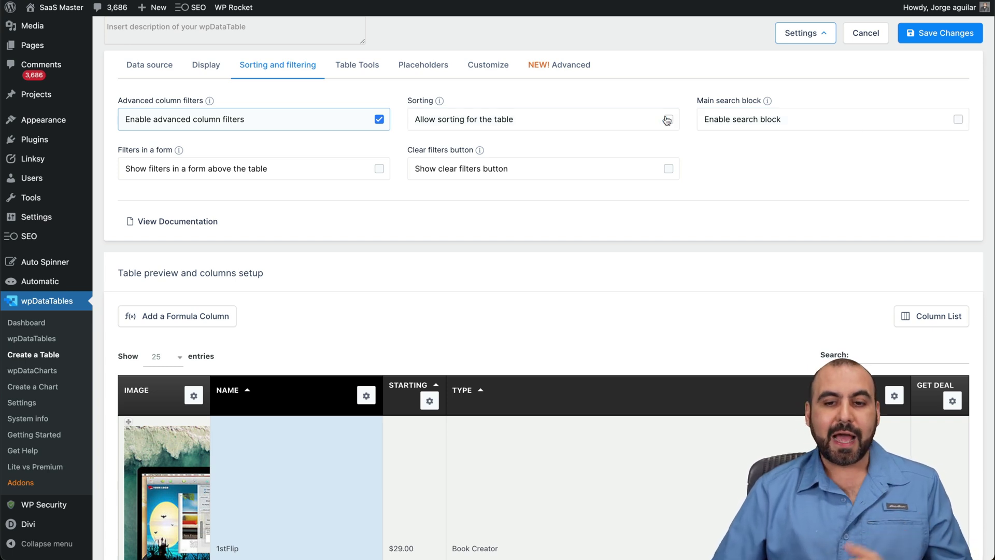
left_click(380, 120)
left_click(941, 34)
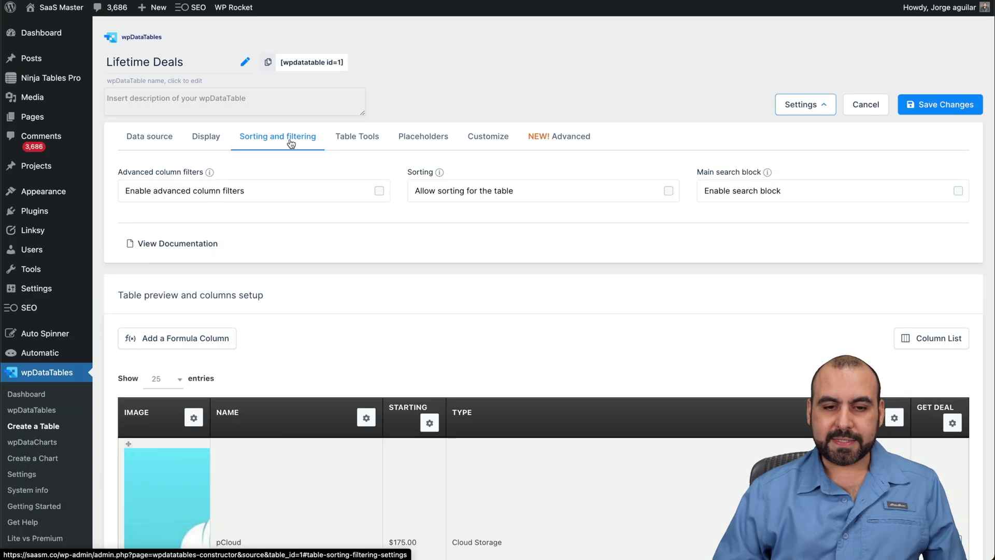
scroll(291, 144, "down", 3)
scroll(291, 144, "down", 2)
scroll(291, 144, "down", 3)
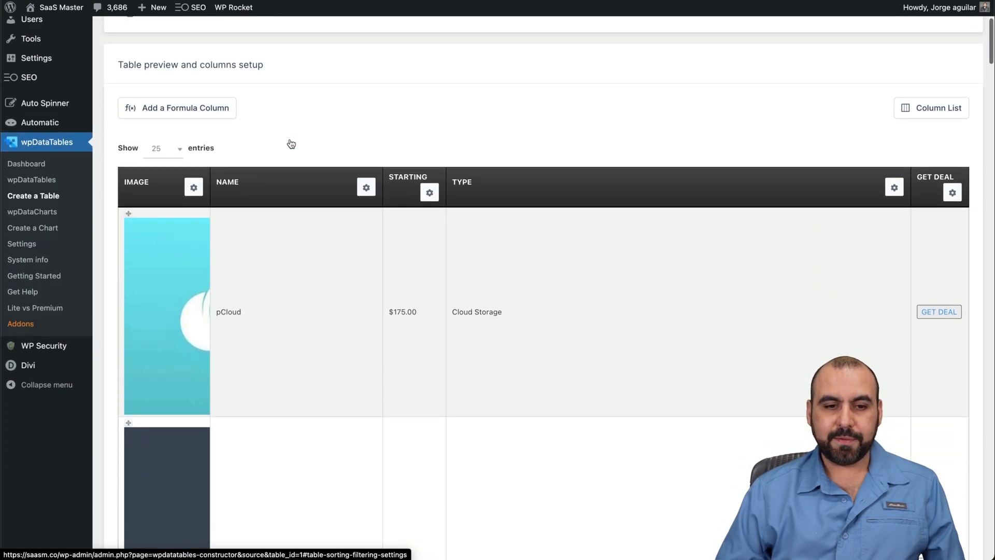
scroll(704, 167, "up", 5)
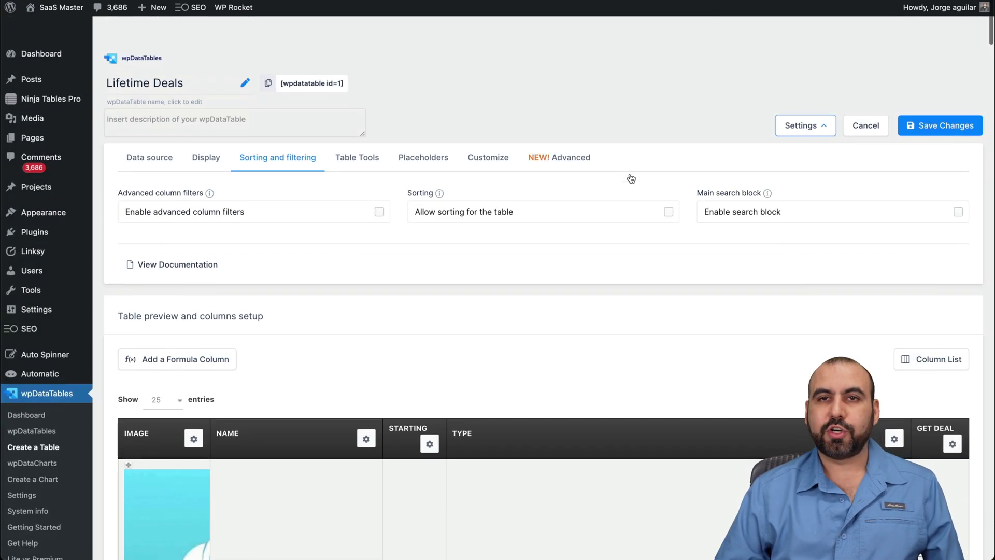
Re-enable the main search block, table sorting and advanced column filters
left_click(957, 192)
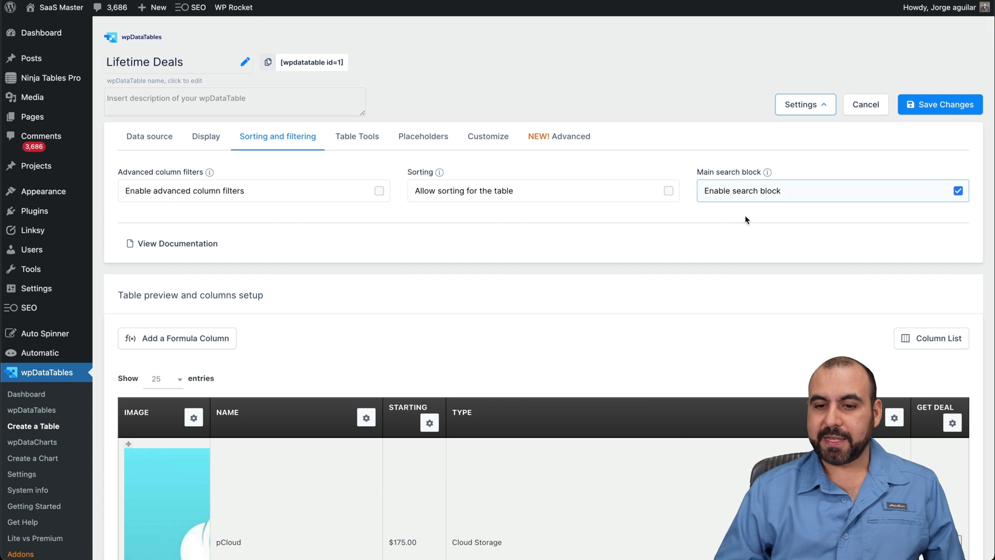
left_click(670, 191)
left_click(378, 192)
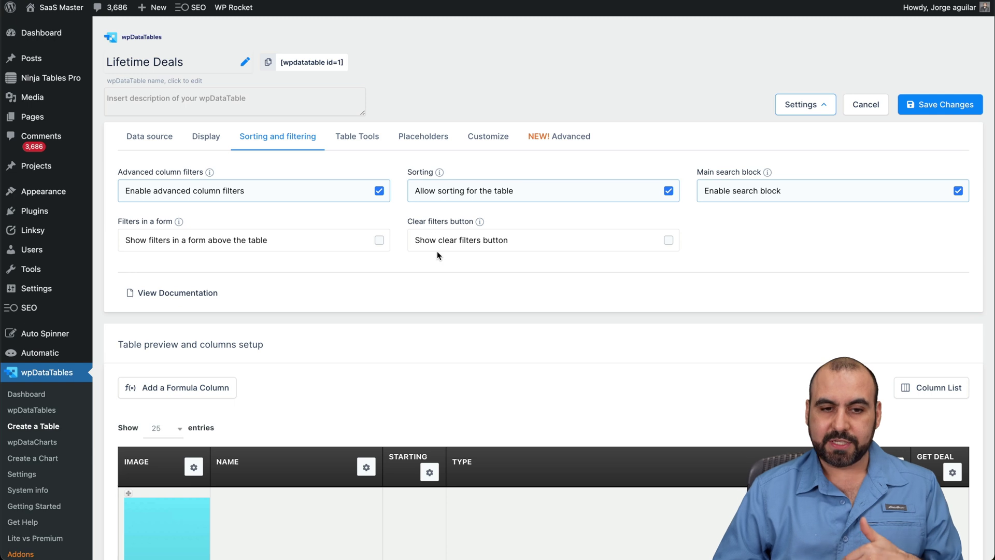
Enable Table Tools, add PDF to the export buttons, include HTML in exports, and save
left_click(355, 137)
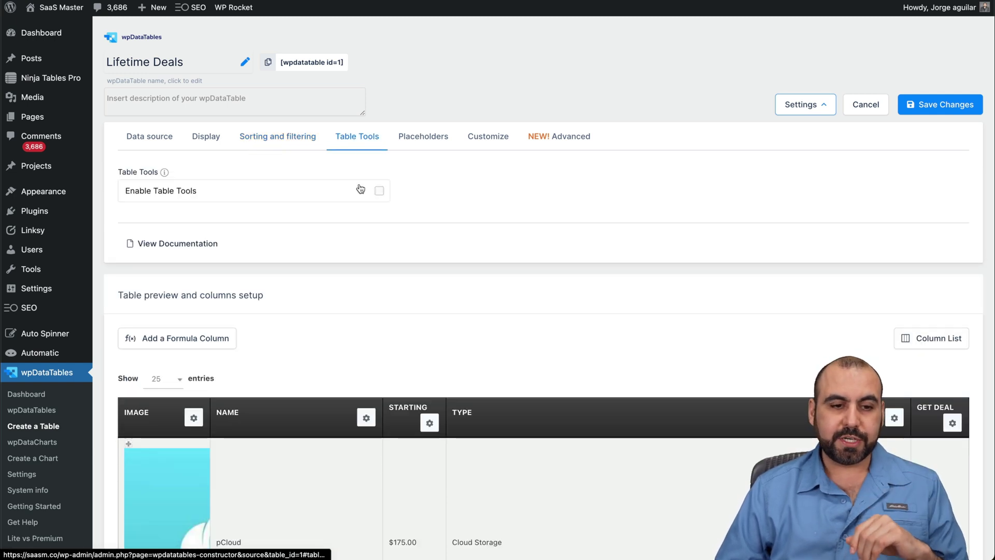
left_click(379, 191)
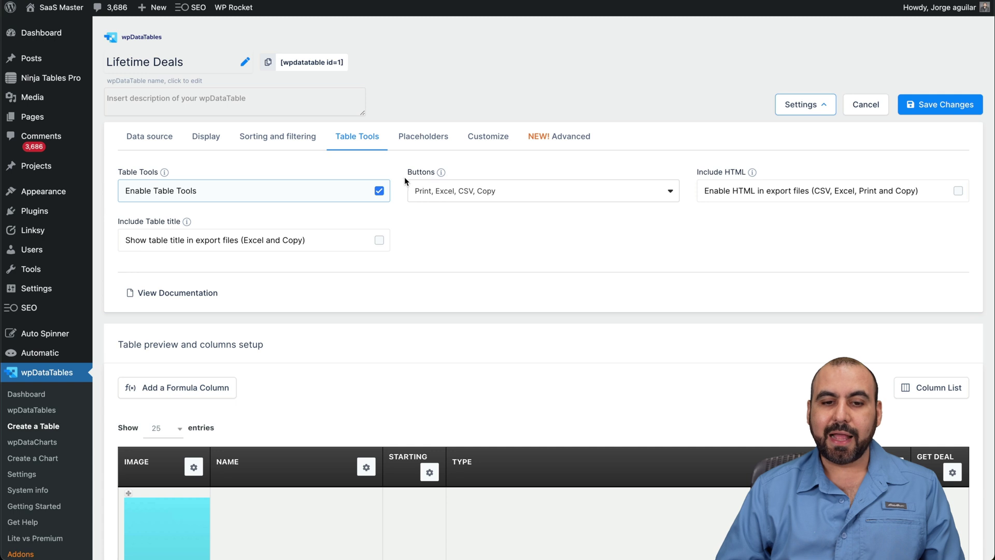
left_click(624, 198)
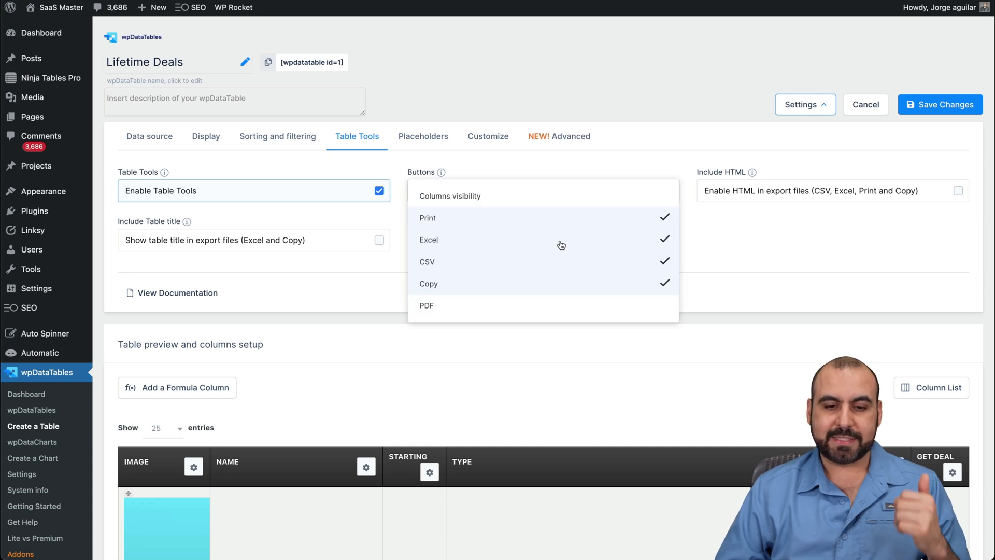
left_click(558, 308)
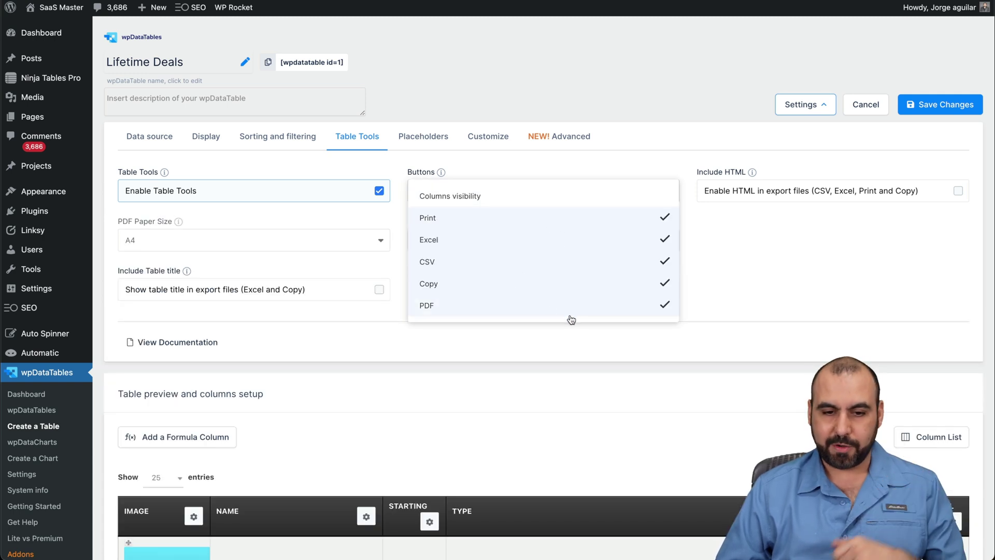
left_click(747, 269)
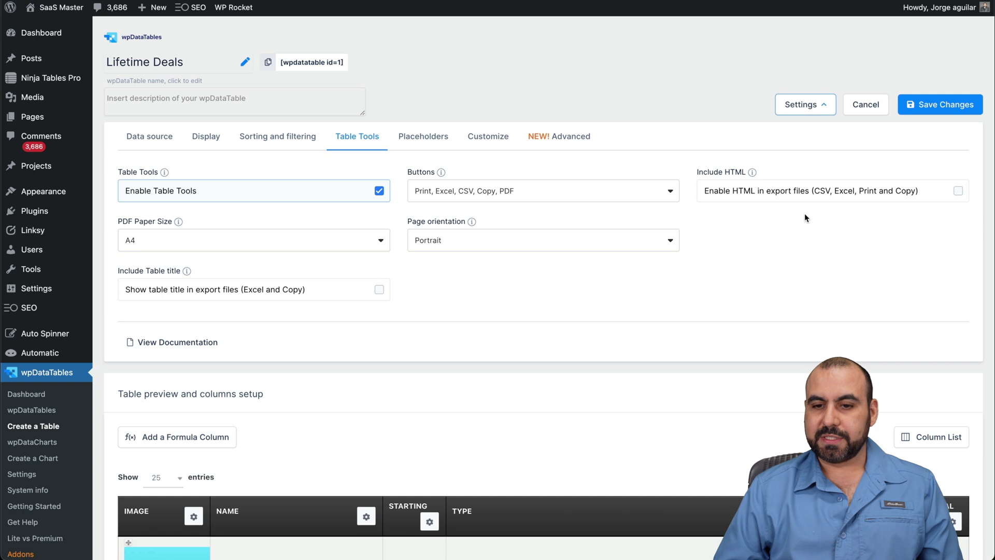
left_click(959, 193)
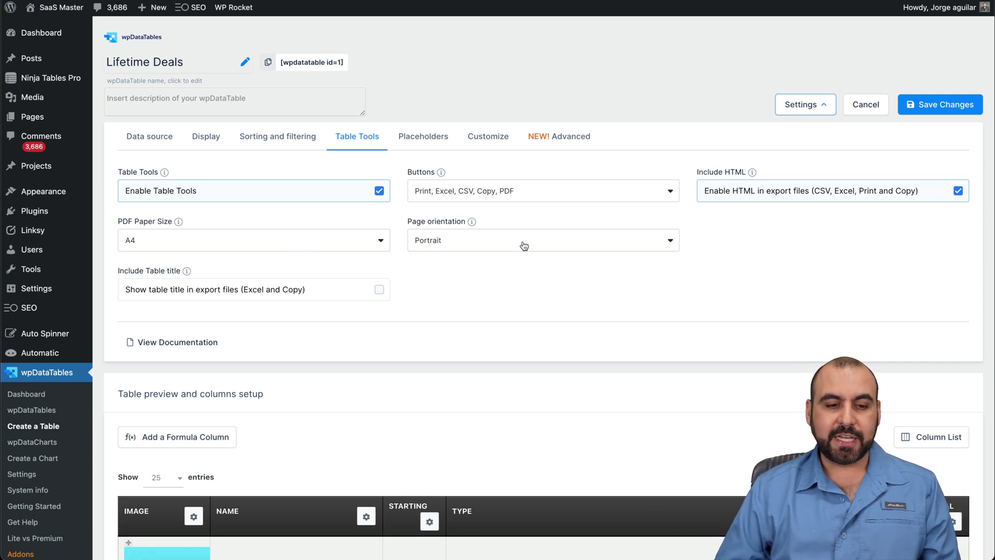
left_click(940, 104)
scroll(191, 218, "down", 3)
scroll(191, 218, "down", 3)
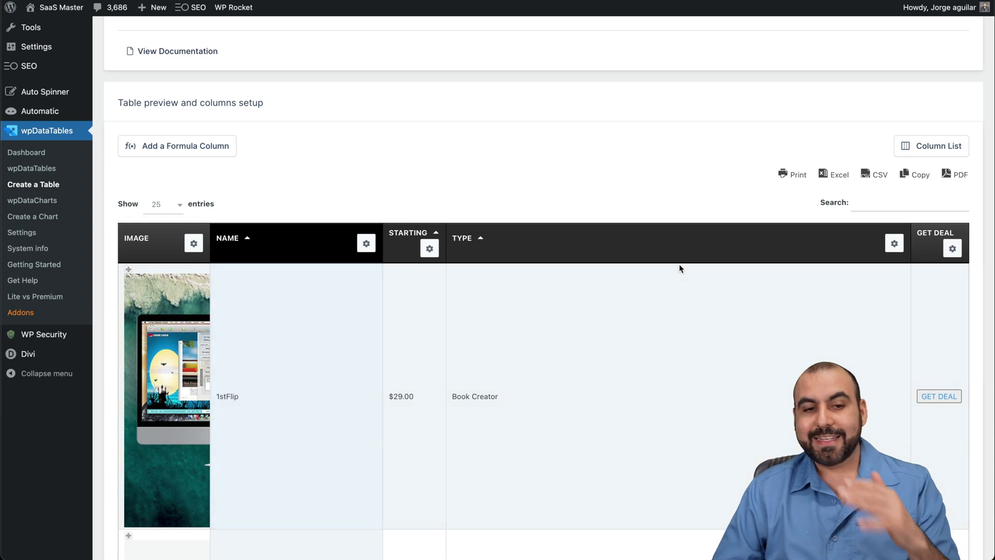
scroll(679, 264, "up", 5)
scroll(679, 268, "up", 1)
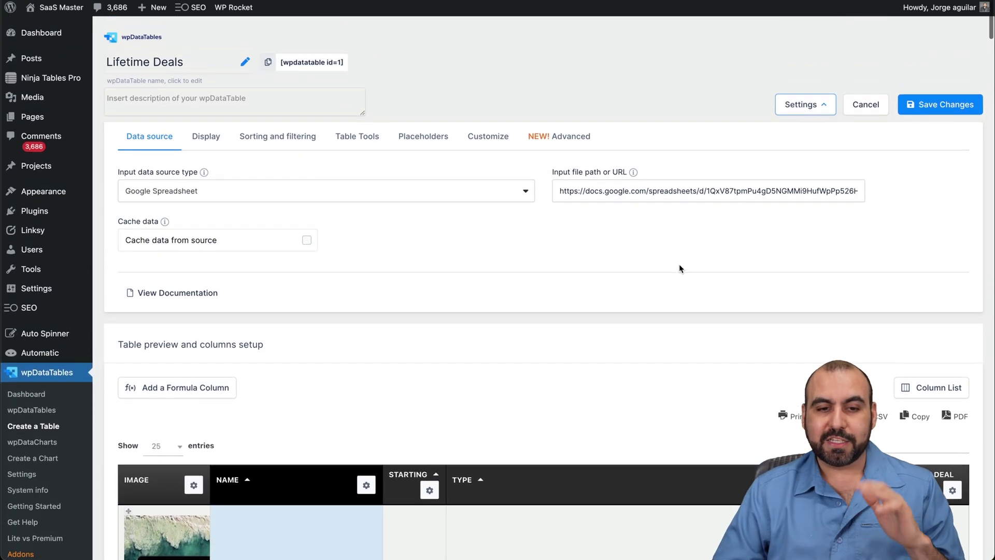
Look over the Placeholders settings, then view Customize with its Graphite base skin
left_click(424, 137)
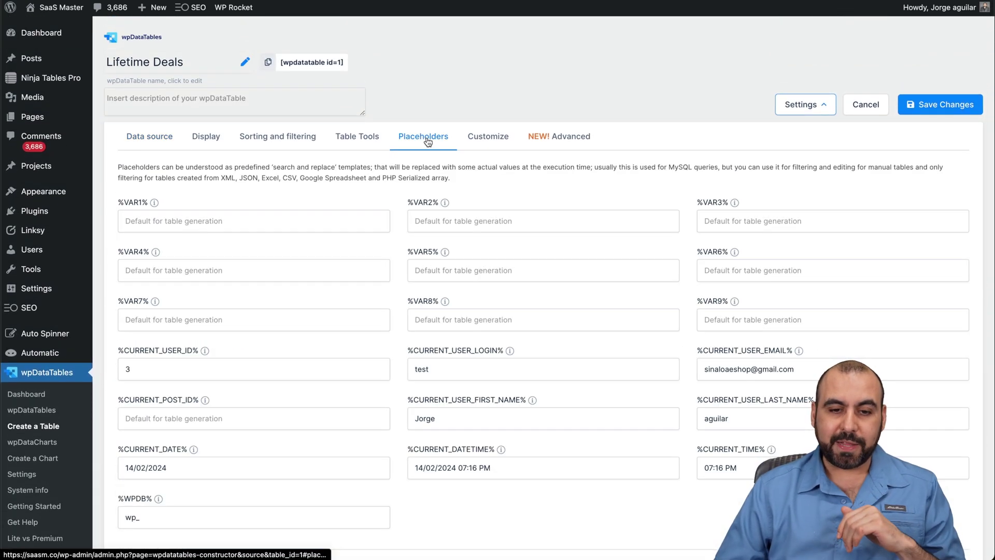
scroll(452, 359, "down", 2)
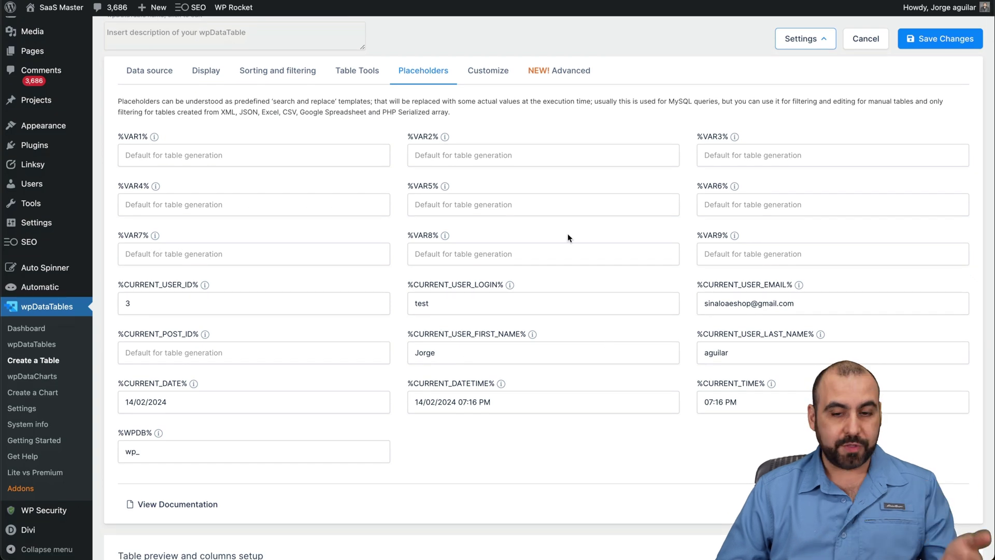
scroll(568, 237, "down", 1)
left_click(488, 83)
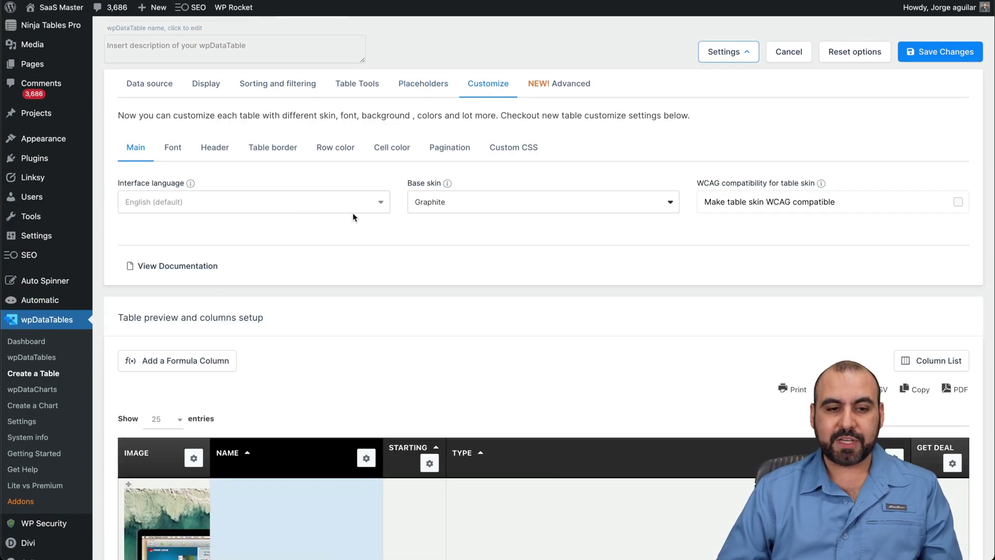
Leave the interface language as English, set the Aqua skin, and enable WCAG compatibility
left_click(375, 203)
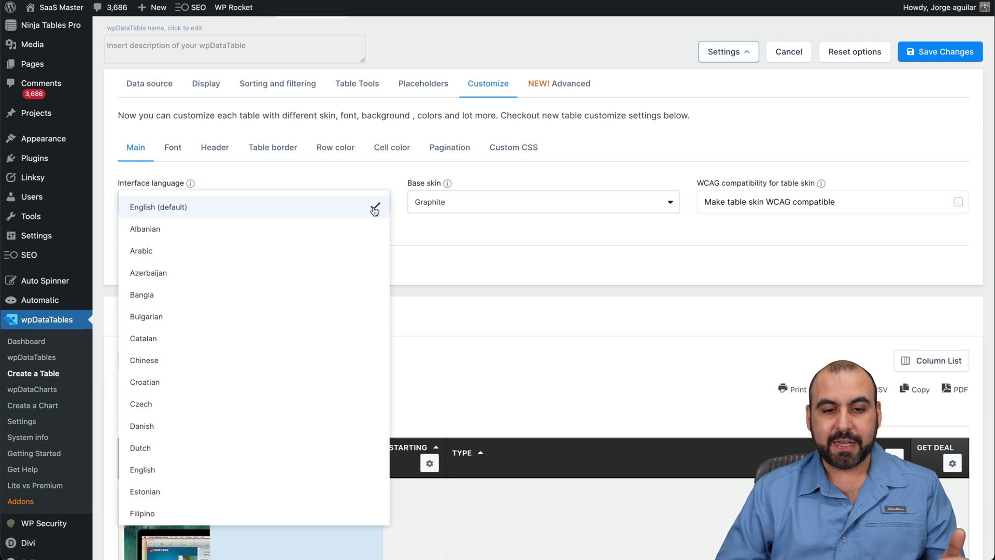
scroll(281, 397, "down", 3)
scroll(280, 397, "down", 3)
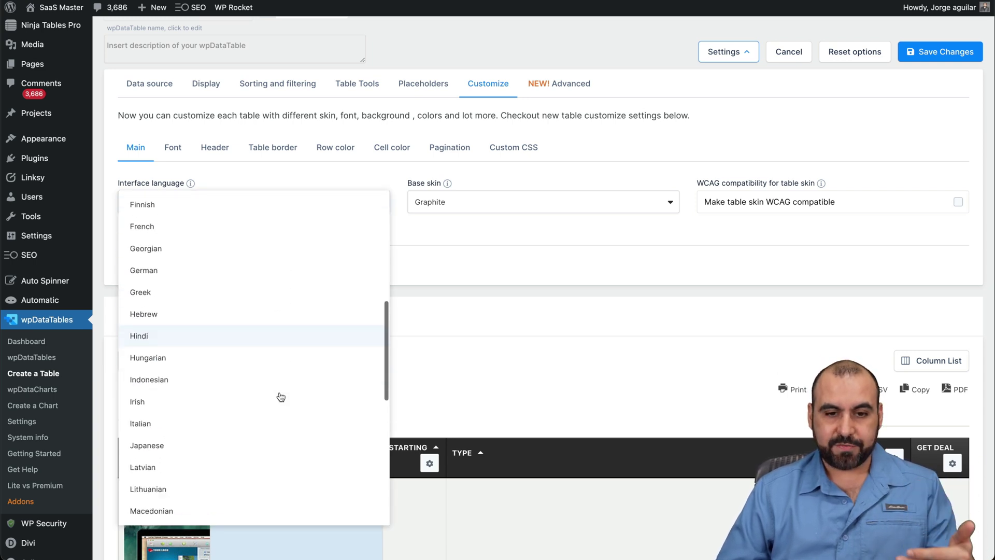
scroll(280, 397, "down", 2)
key("Escape")
left_click(659, 209)
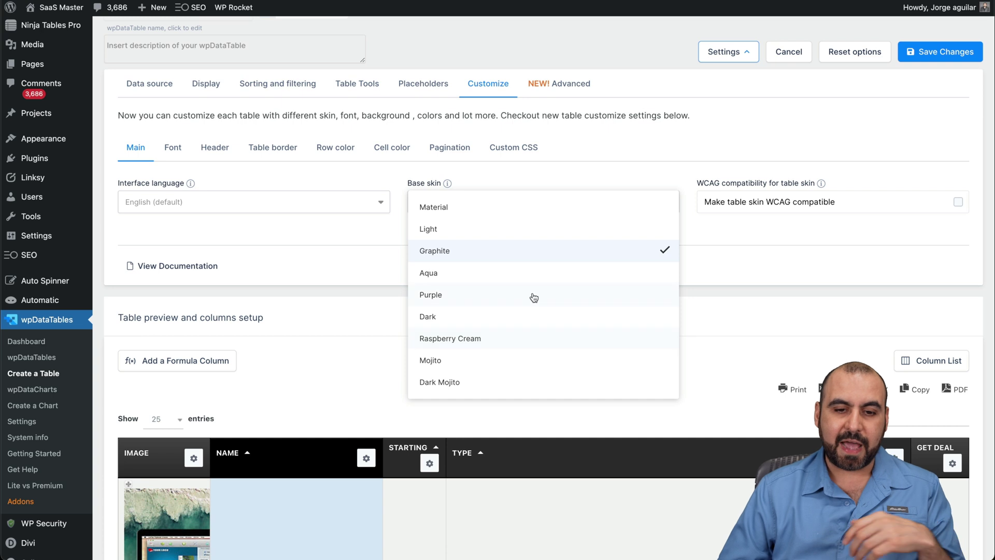
left_click(474, 274)
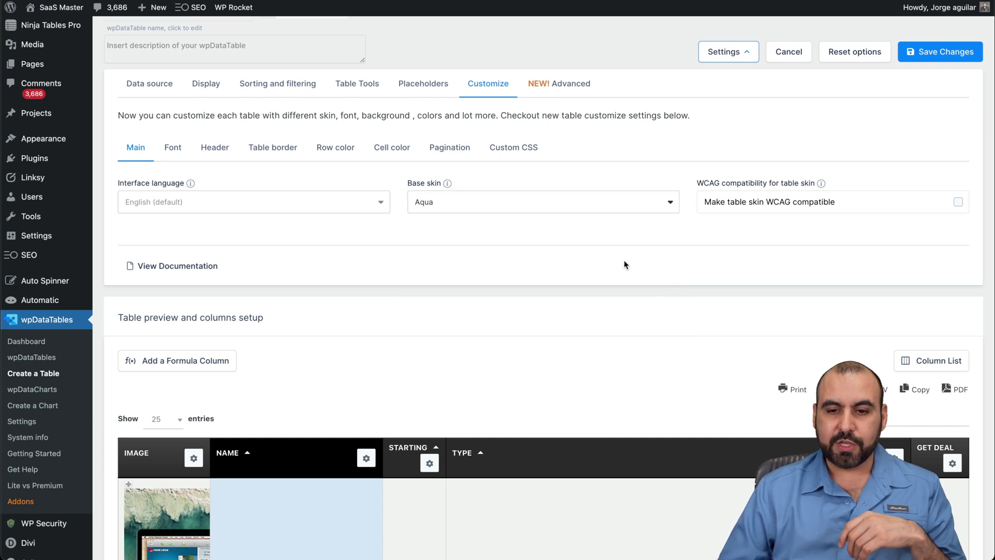
left_click(650, 217)
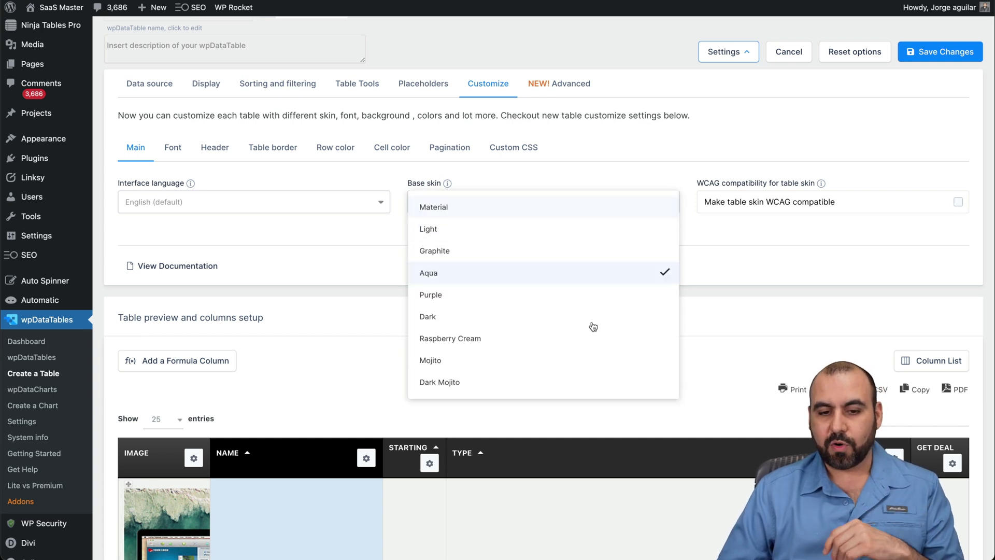
scroll(630, 257, "down", 1)
left_click(754, 276)
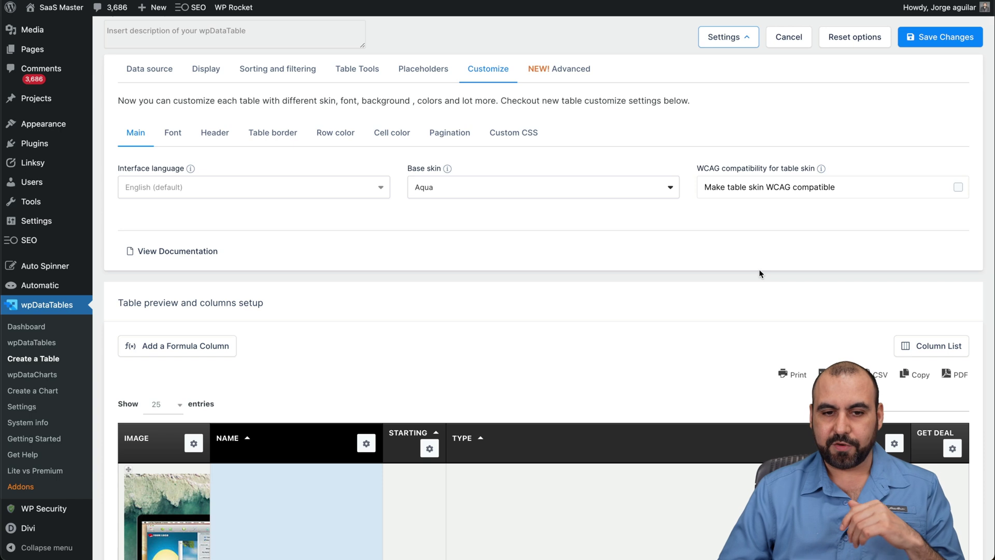
left_click(793, 189)
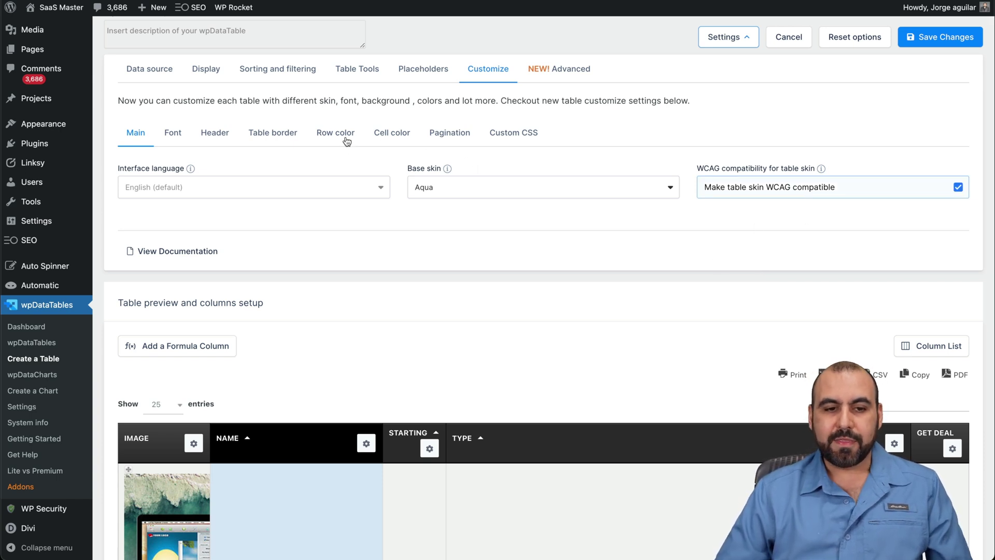
left_click(173, 133)
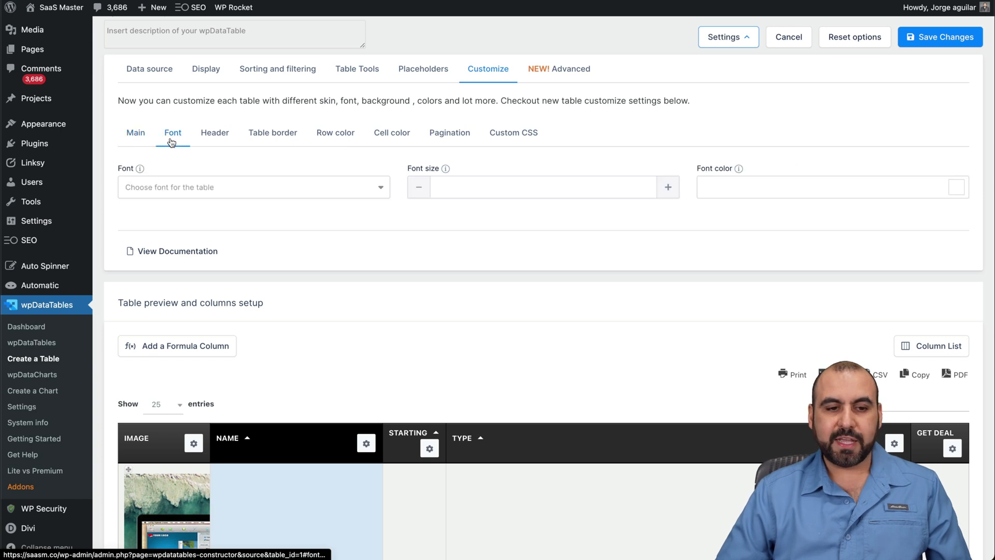
Browse the Font, Header, Border, Row color, Pagination and Custom CSS customization sub-tabs
left_click(198, 188)
left_click(214, 133)
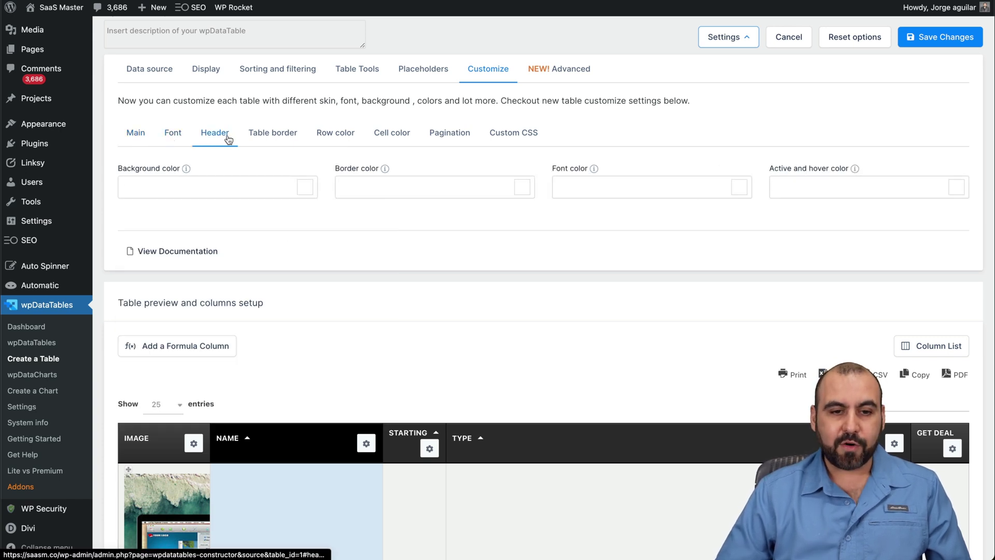
left_click(273, 132)
left_click(336, 132)
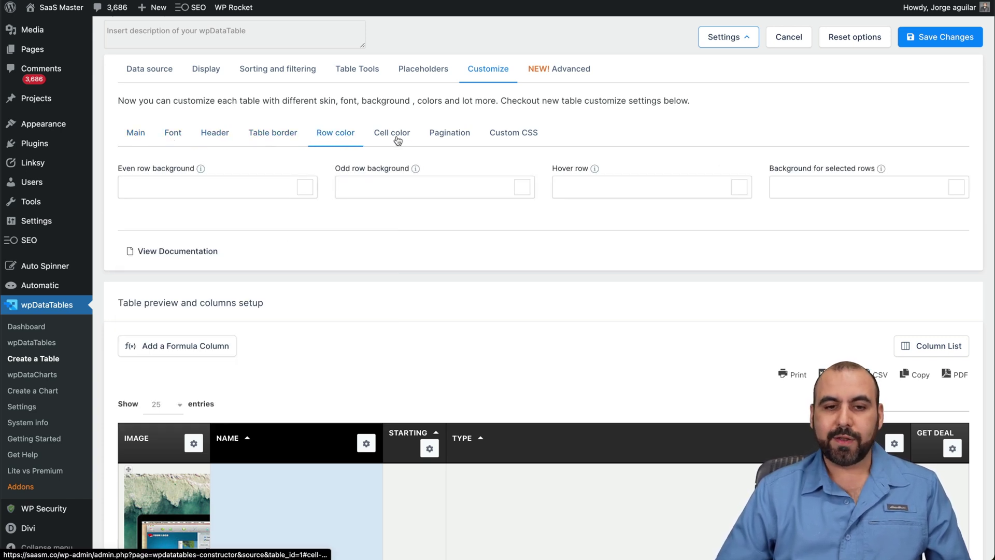
left_click(450, 133)
left_click(513, 132)
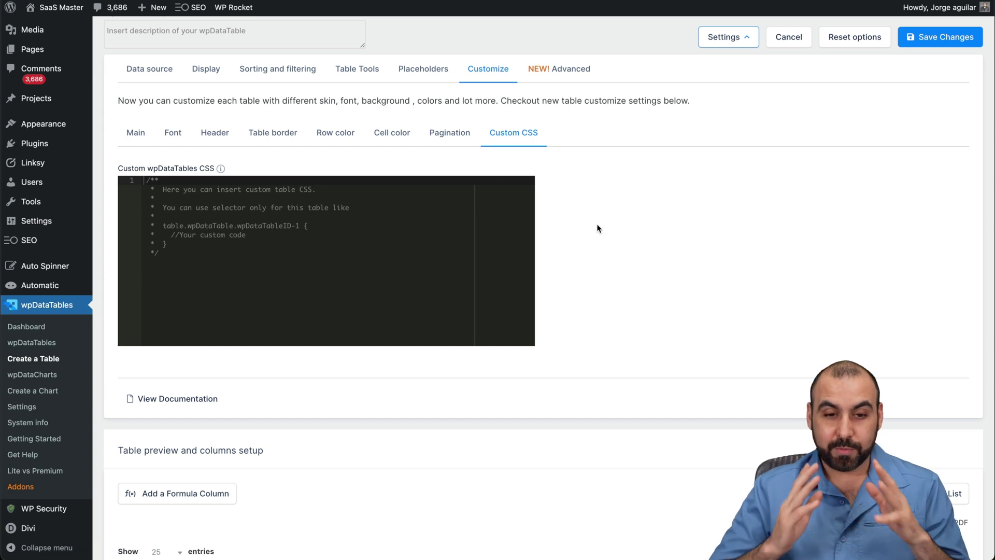
left_click(559, 68)
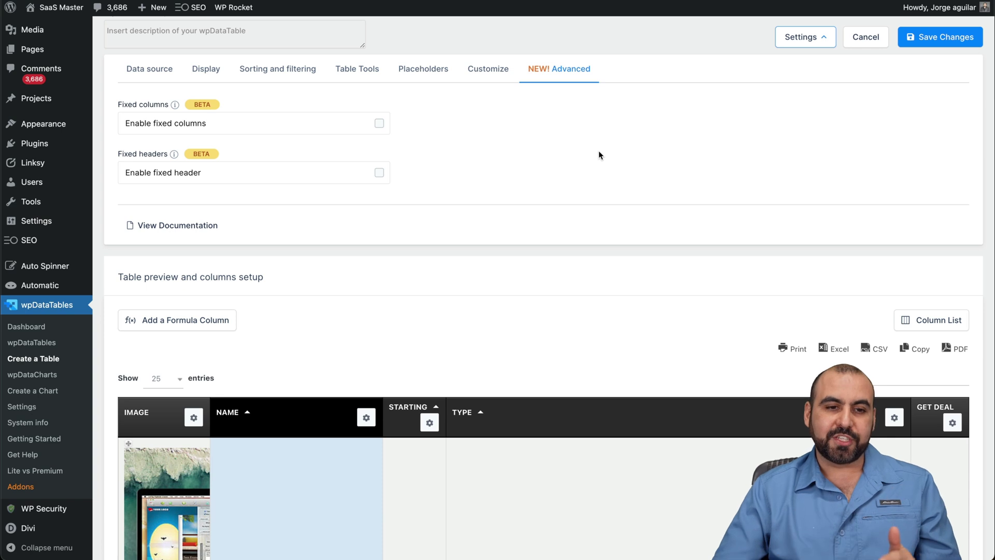
scroll(599, 155, "up", 3)
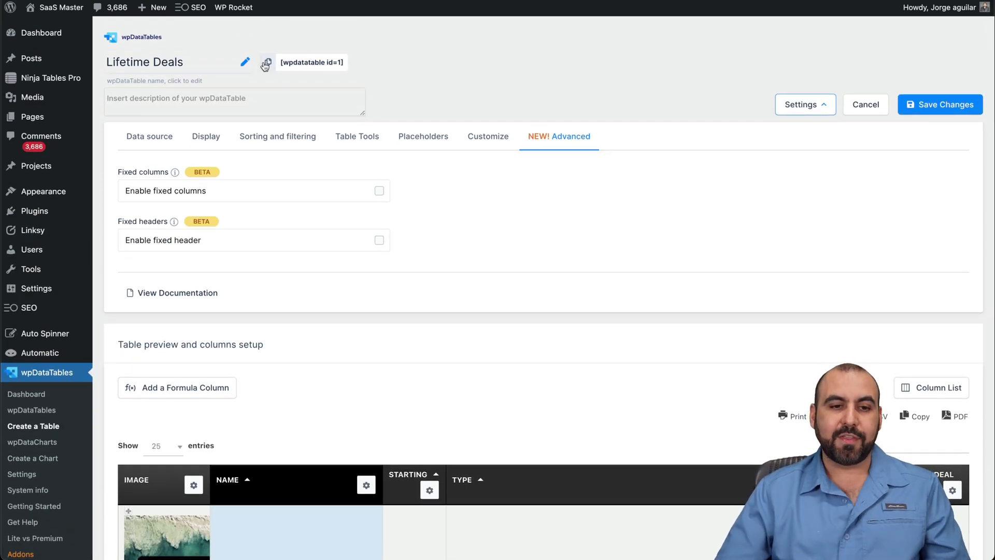
Copy the [wpdatatable id=1] shortcode and start a new WordPress page
left_click(268, 63)
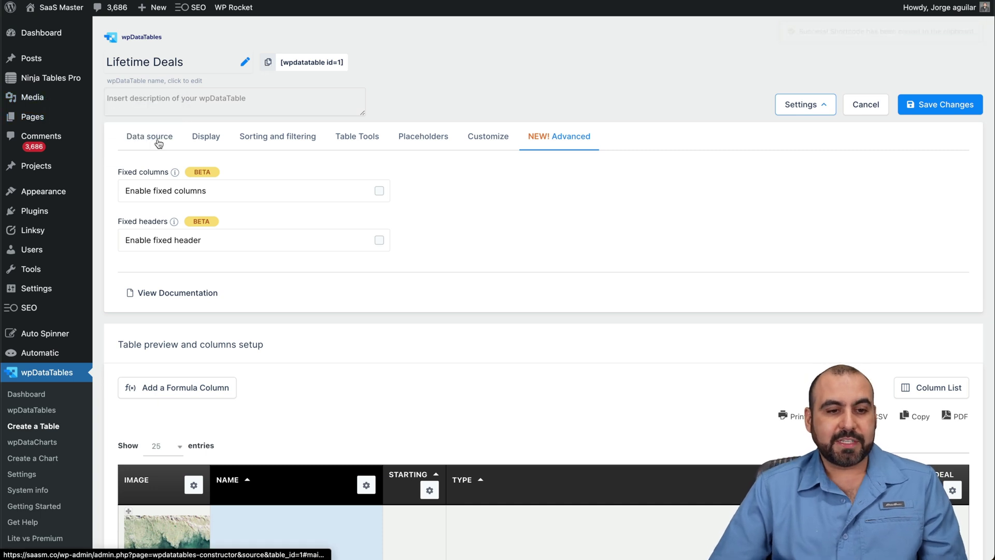
left_click(115, 135)
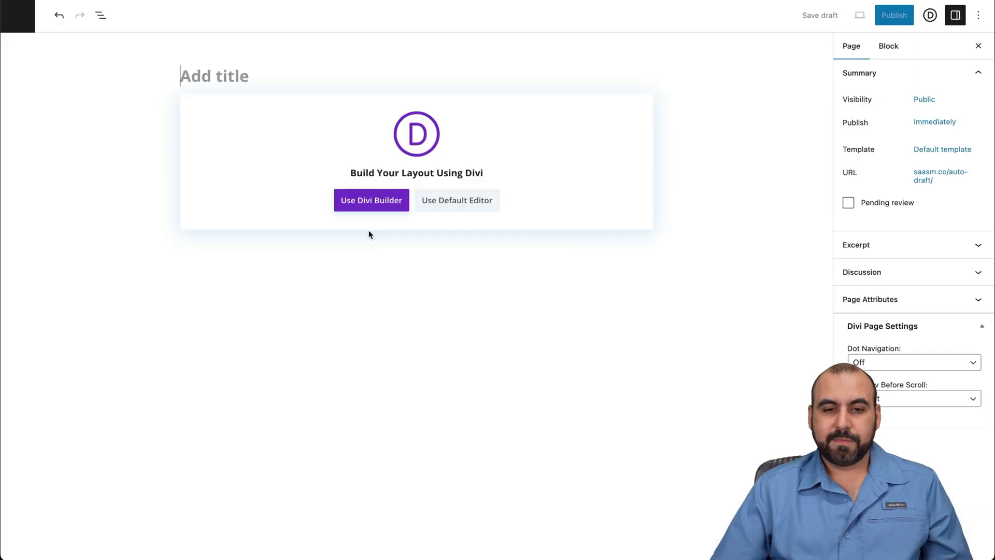
Add a Shortcode block containing [wpdatatable id=1] to the SaaS Master page
left_click(457, 200)
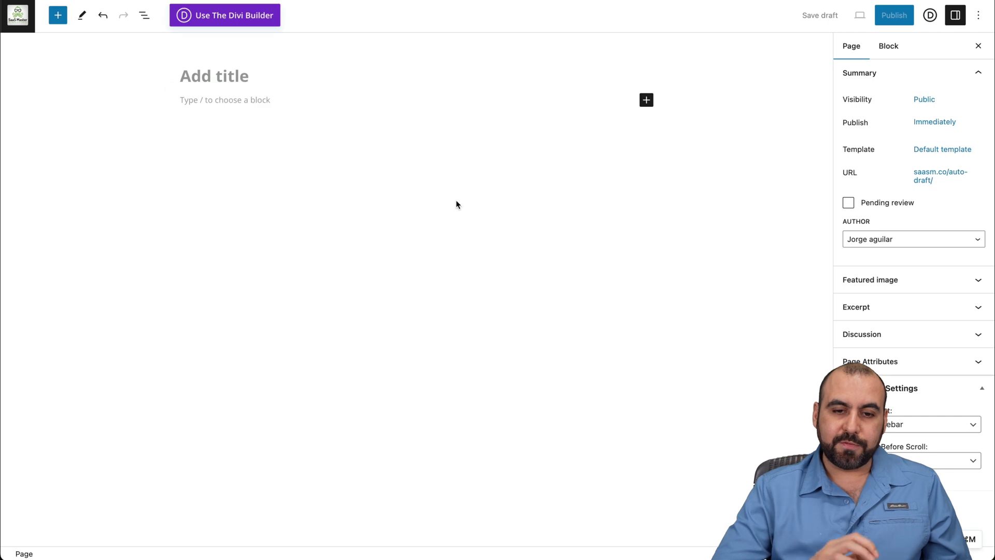
left_click(646, 99)
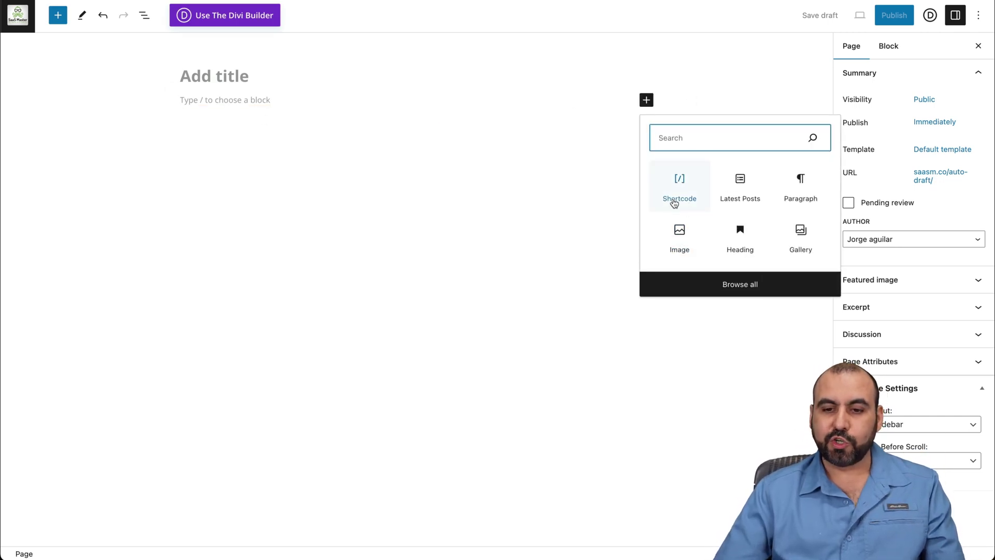
left_click(684, 180)
type("[wpdatatable id=1]")
left_click(620, 248)
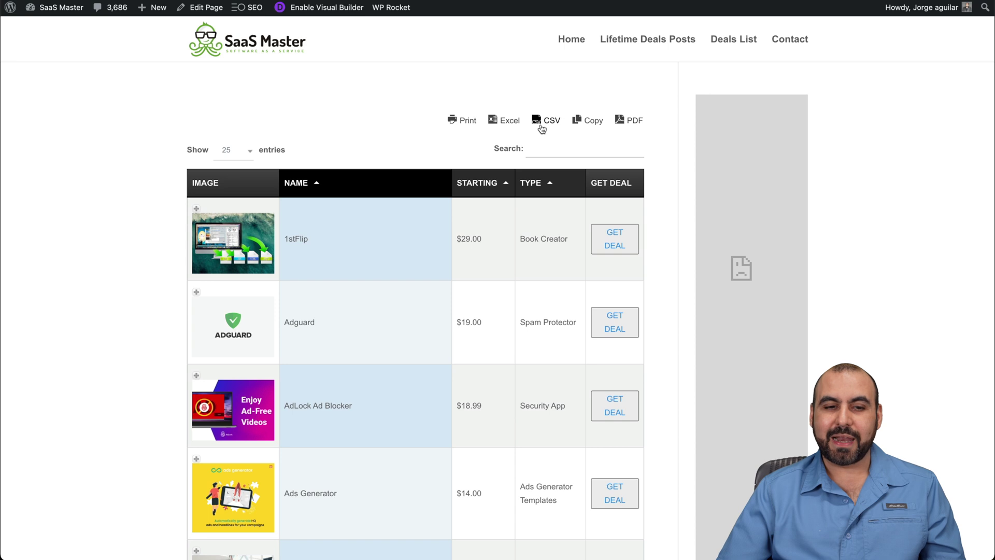
Expand the 1stFlip row, compare with the All Deals page, then view the wpDataTables website
left_click(197, 210)
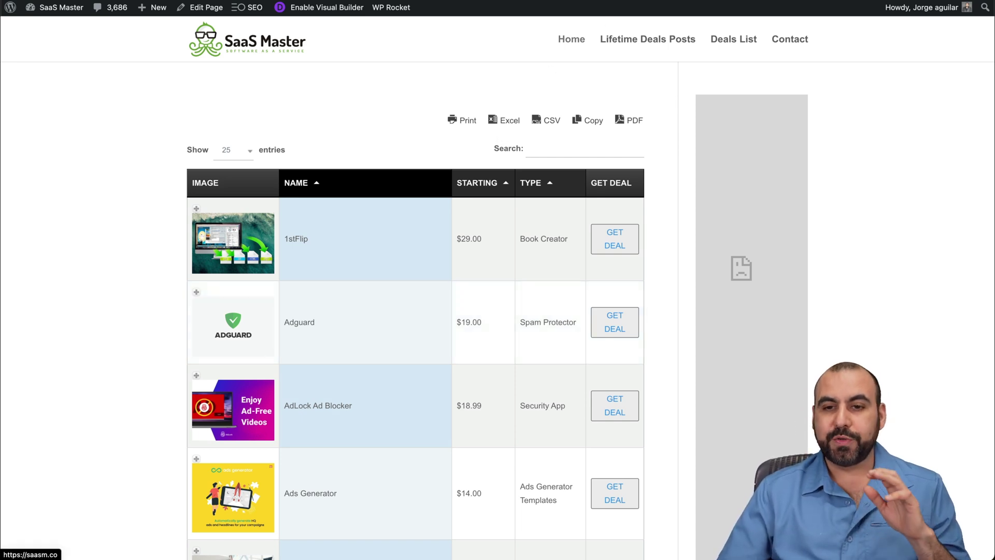
left_click(715, 1)
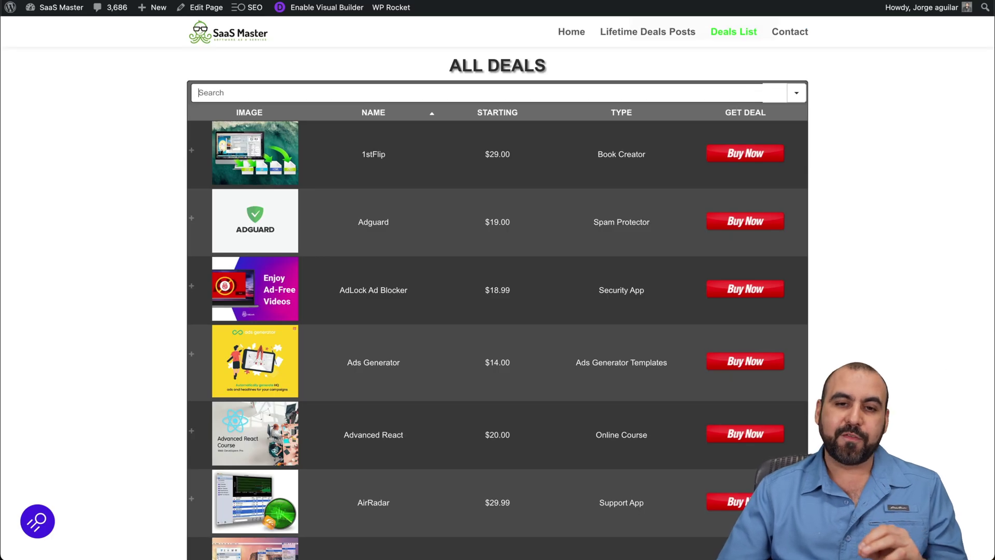
left_click(466, 4)
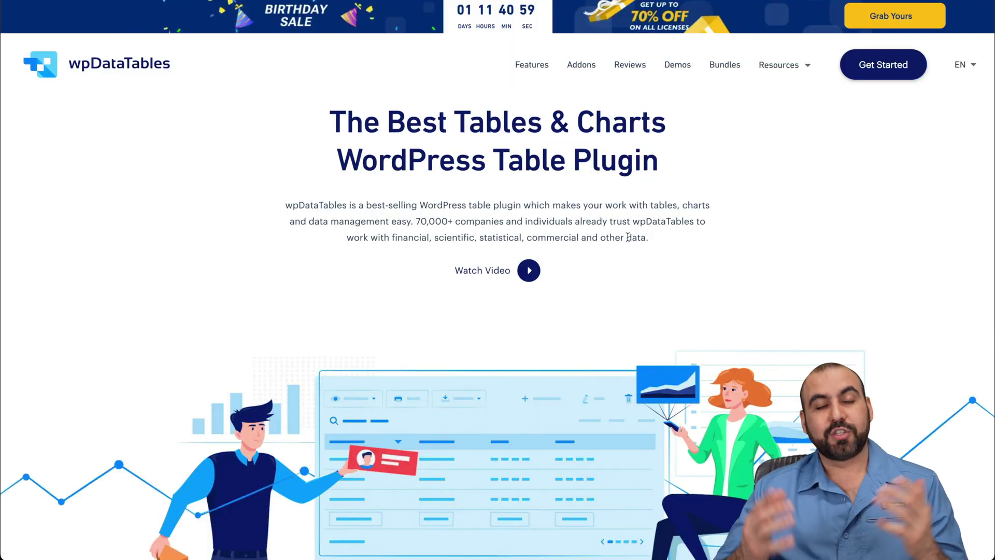